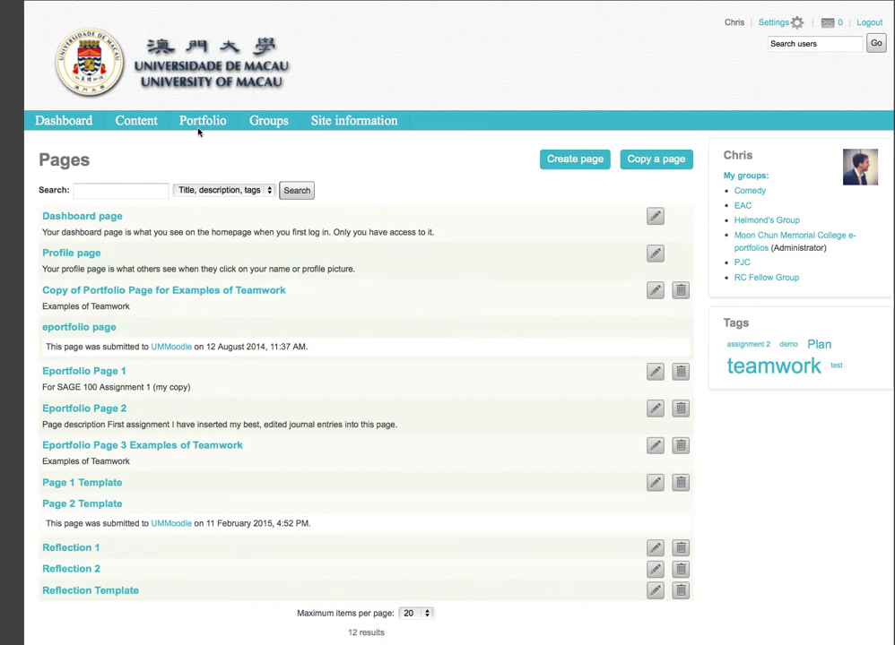
Step: Upload communication skills.jpg from the computer into the Pictures folder of the portfolio files
{"action": "left_click", "coordinate": [151, 127]}
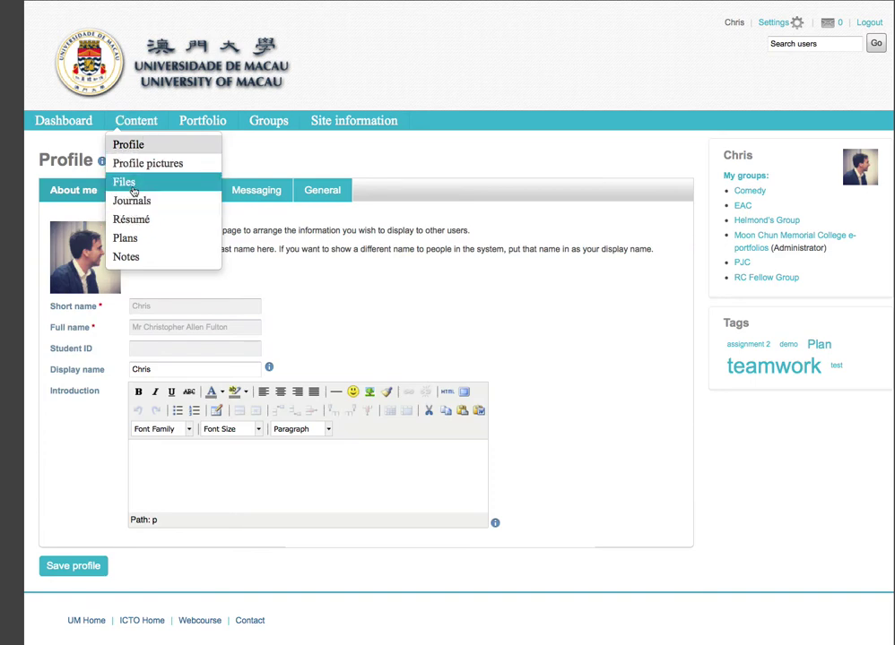
{"action": "left_click", "coordinate": [132, 187]}
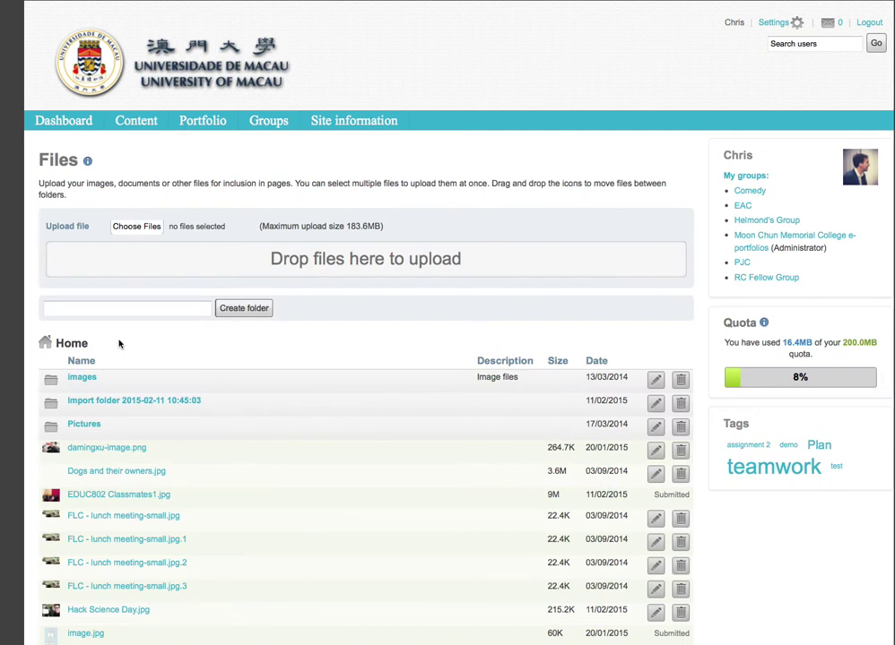
{"action": "left_click", "coordinate": [93, 425]}
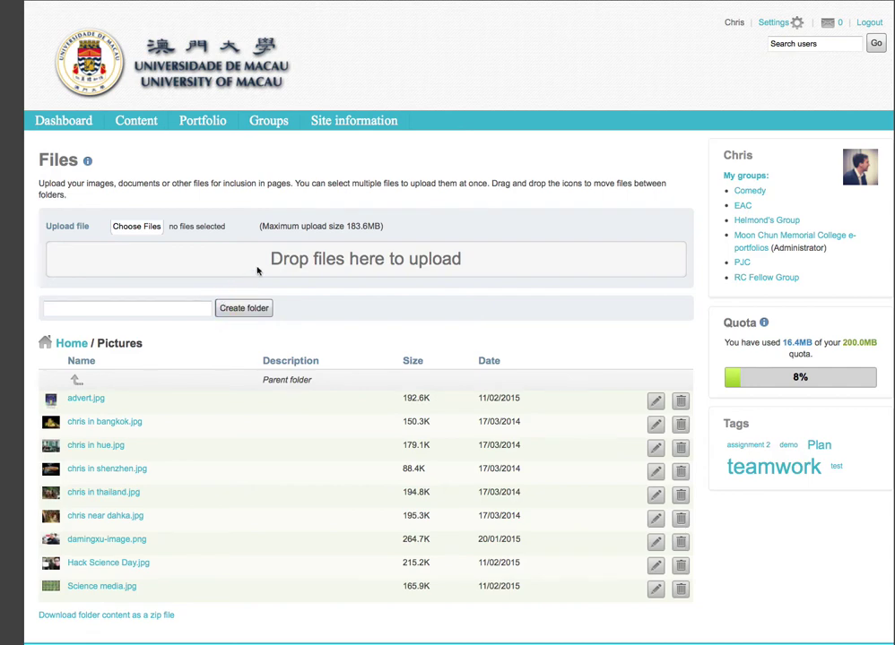
{"action": "key", "text": "super+Tab"}
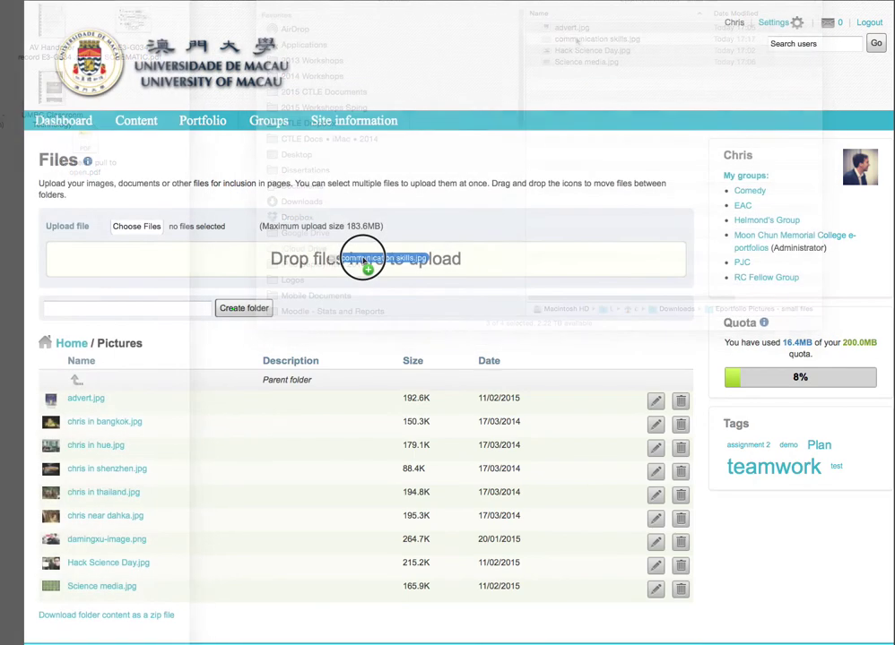
{"action": "left_click_drag", "start_coordinate": [360, 261], "coordinate": [363, 261]}
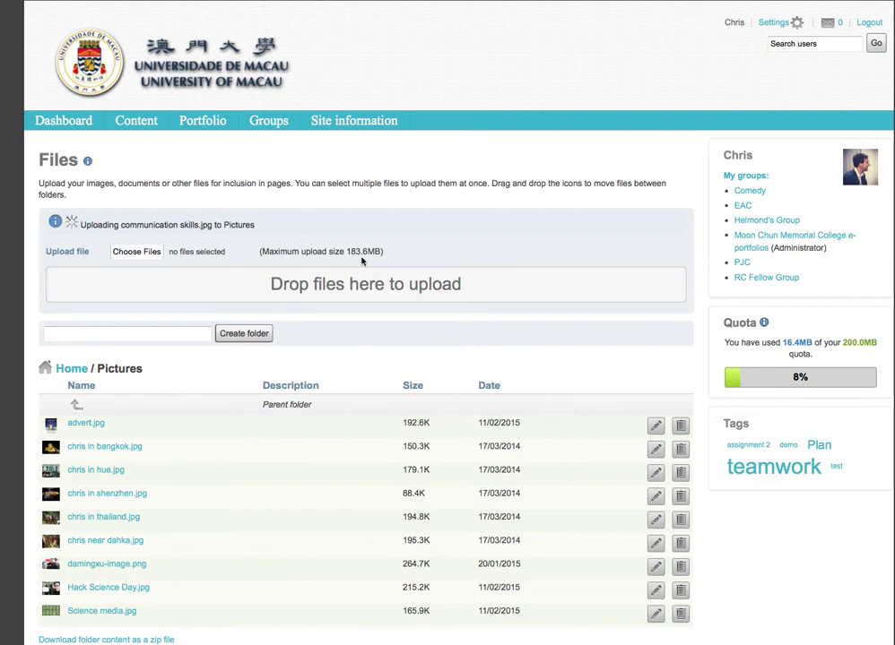
{"action": "scroll", "coordinate": [351, 295], "scroll_direction": "down", "scroll_amount": 3}
{"action": "scroll", "coordinate": [351, 299], "scroll_direction": "up", "scroll_amount": 3}
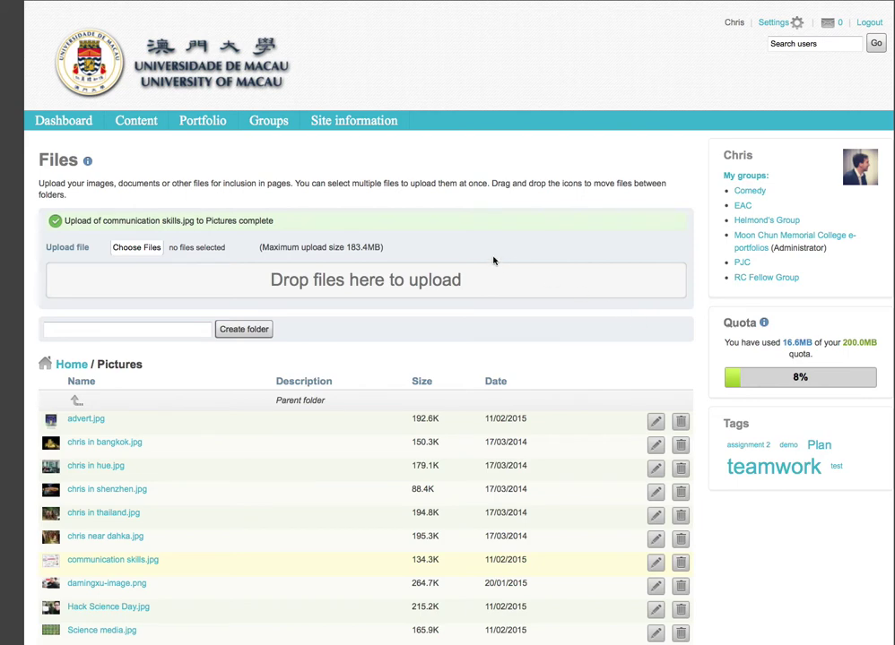
Step: Open the Reflection 2 page from the portfolio pages for editing
{"action": "mouse_move", "coordinate": [183, 123]}
{"action": "left_click", "coordinate": [188, 146]}
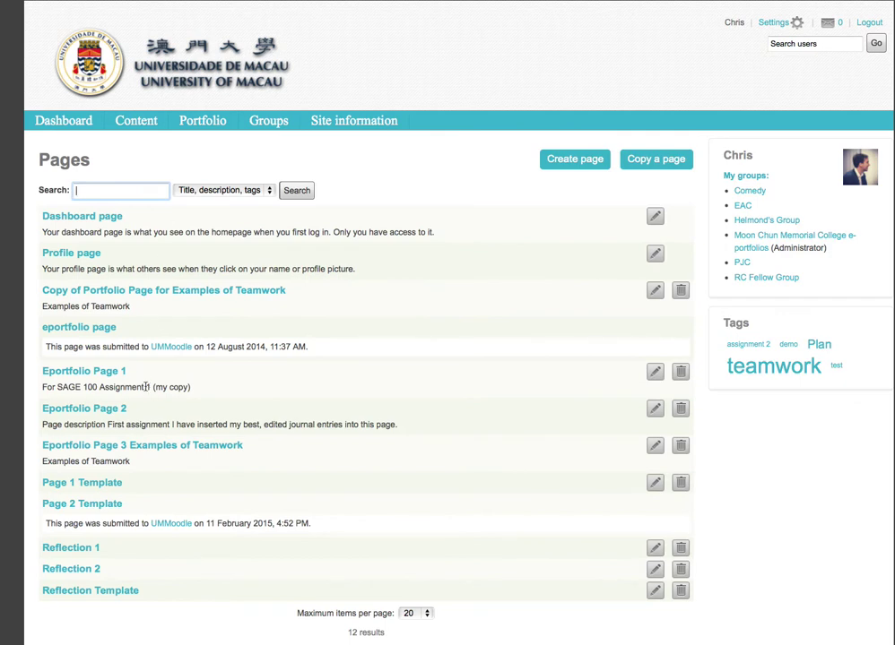
{"action": "left_click", "coordinate": [84, 571]}
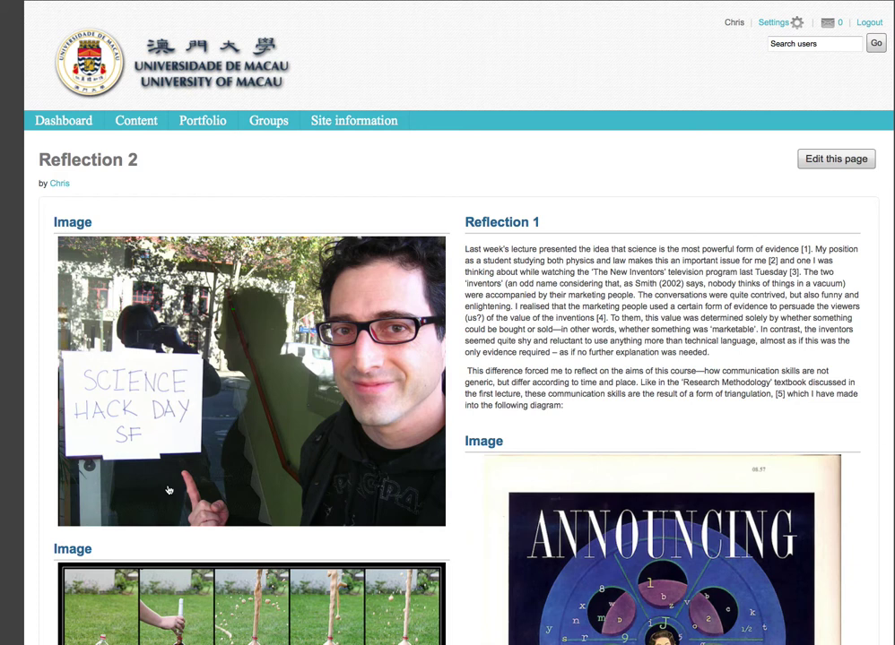
{"action": "left_click", "coordinate": [830, 161]}
Step: Add an image block titled Poster below the Coke bottle image, showing communication skills.jpg from the Pictures folder, and save it
{"action": "scroll", "coordinate": [829, 166], "scroll_direction": "down", "scroll_amount": 5}
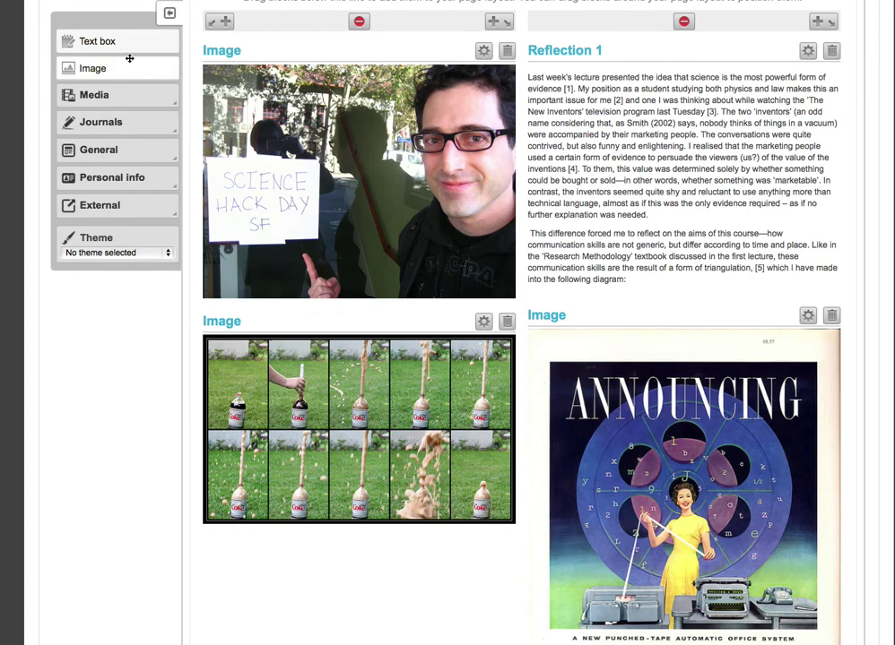
{"action": "left_click", "coordinate": [102, 95]}
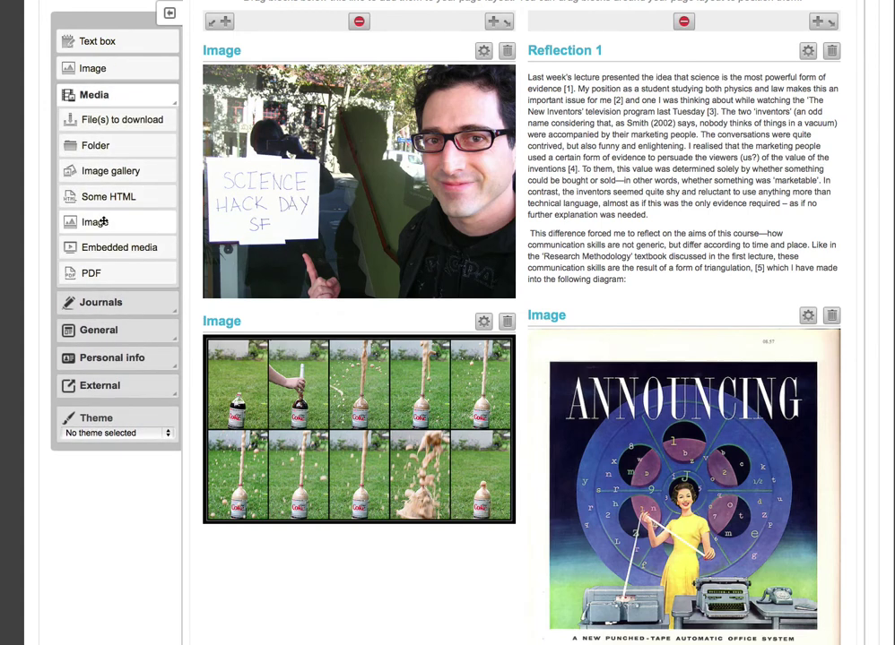
{"action": "left_click_drag", "start_coordinate": [105, 221], "coordinate": [278, 546]}
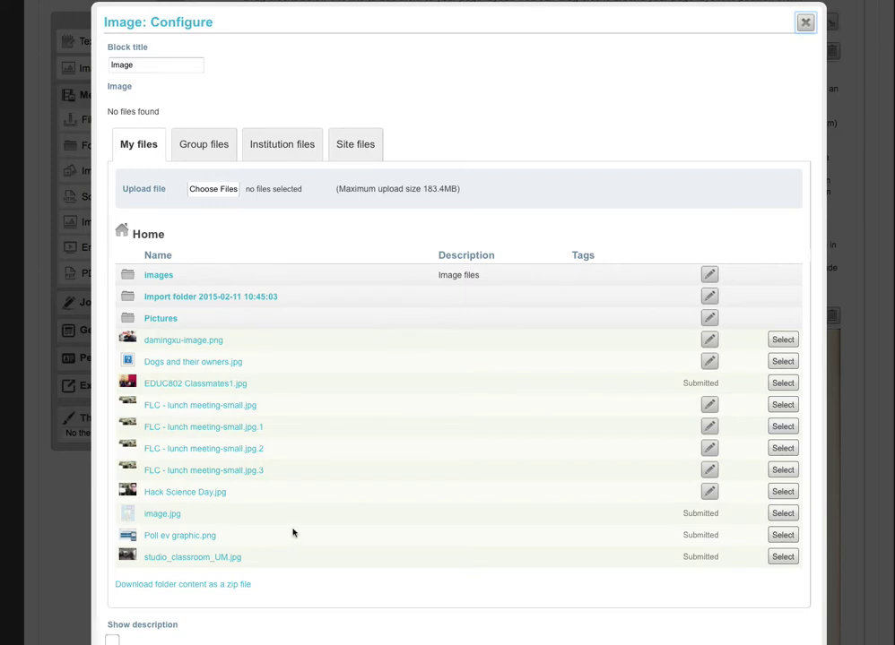
{"action": "double_click", "coordinate": [135, 65]}
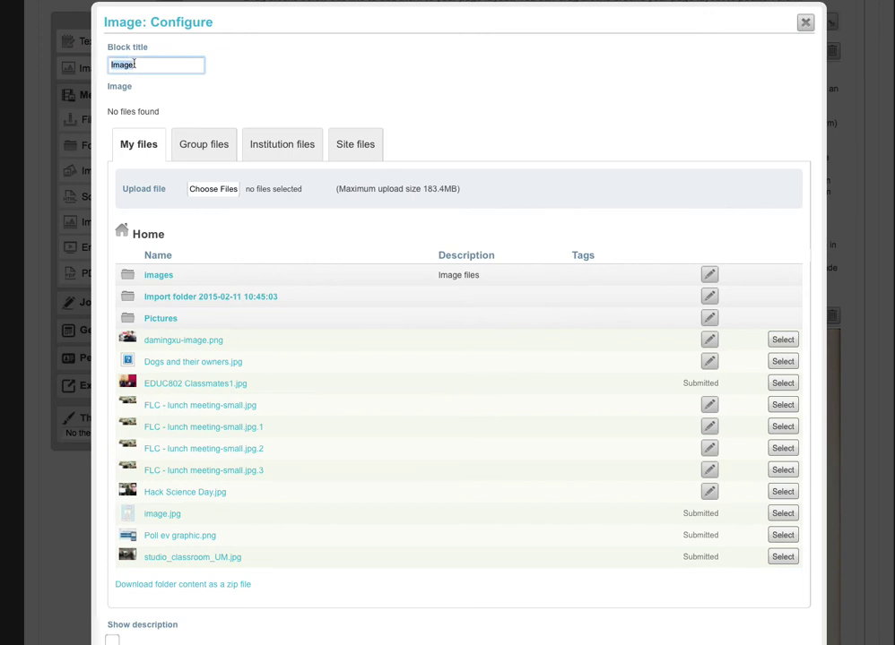
{"action": "type", "text": "Posteer"}
{"action": "left_click", "coordinate": [160, 319]}
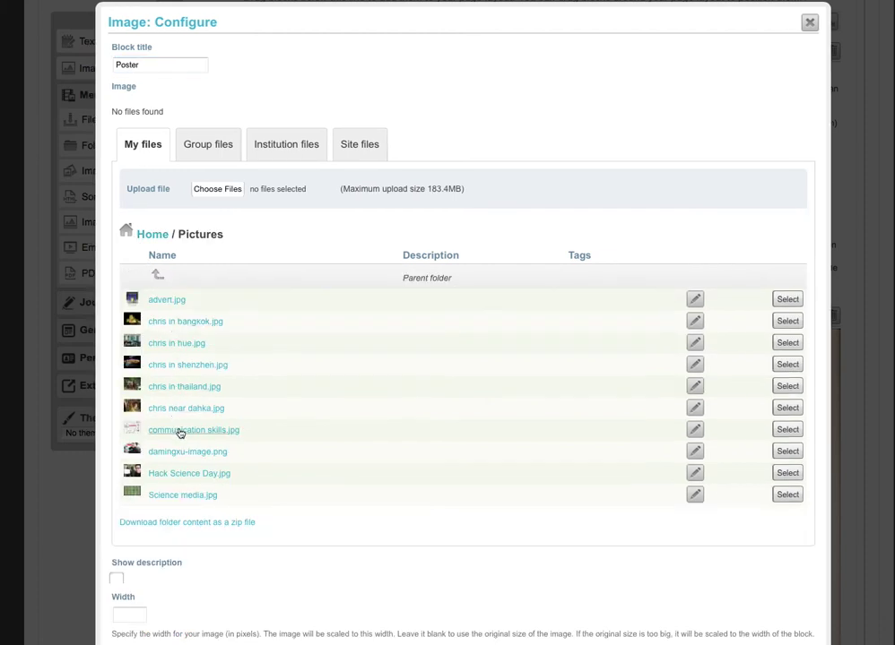
{"action": "left_click", "coordinate": [785, 430]}
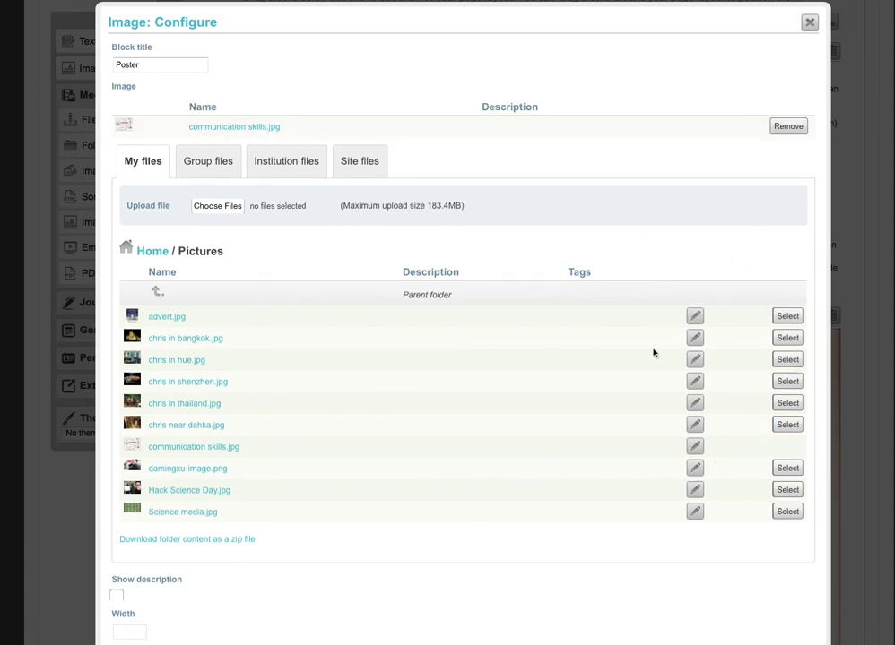
{"action": "scroll", "coordinate": [538, 413], "scroll_direction": "down", "scroll_amount": 5}
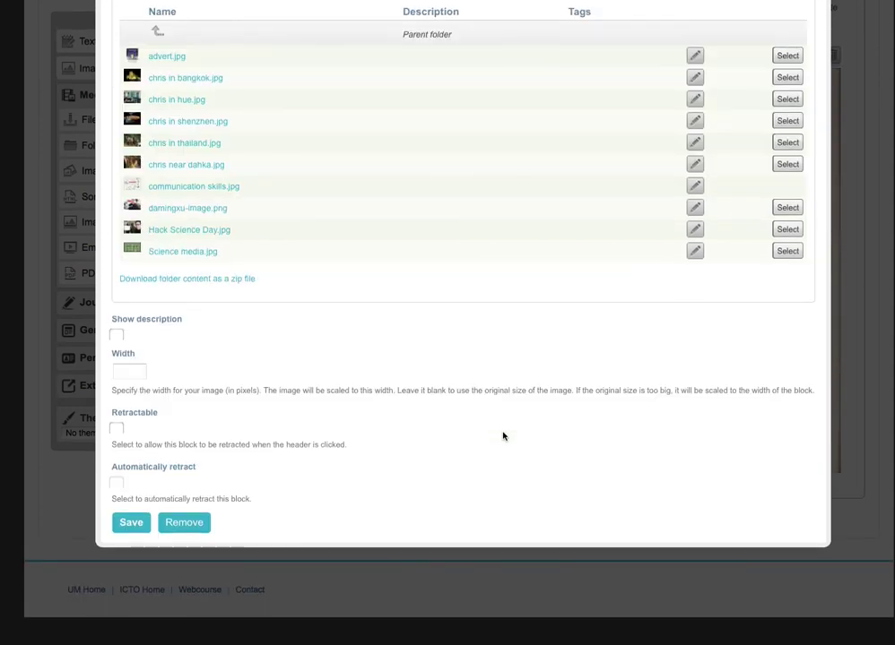
{"action": "left_click", "coordinate": [129, 523]}
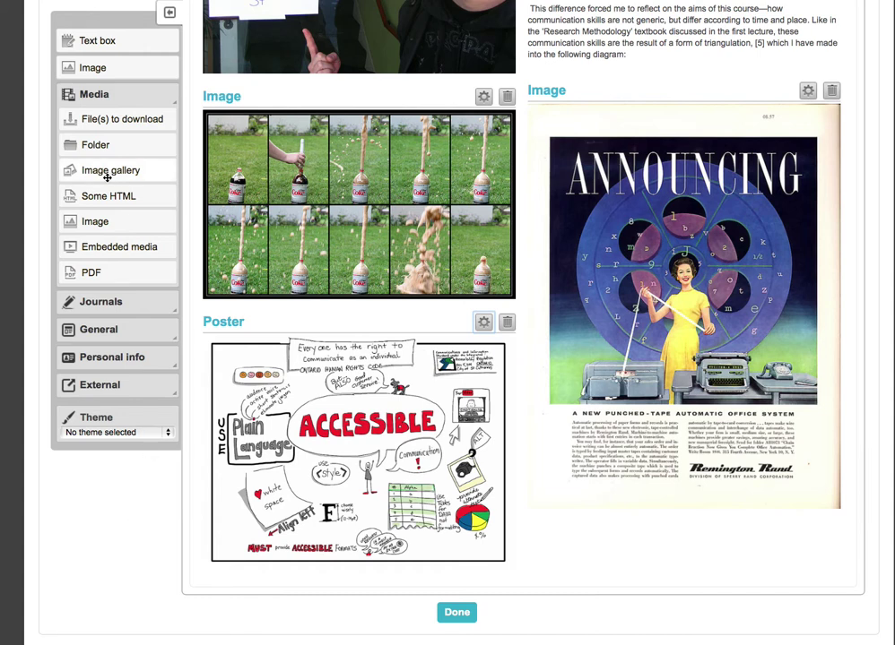
Step: Add a text box titled Finally with the content "..." below the ANNOUNCING advert image and save it
{"action": "left_click_drag", "start_coordinate": [107, 40], "coordinate": [605, 531]}
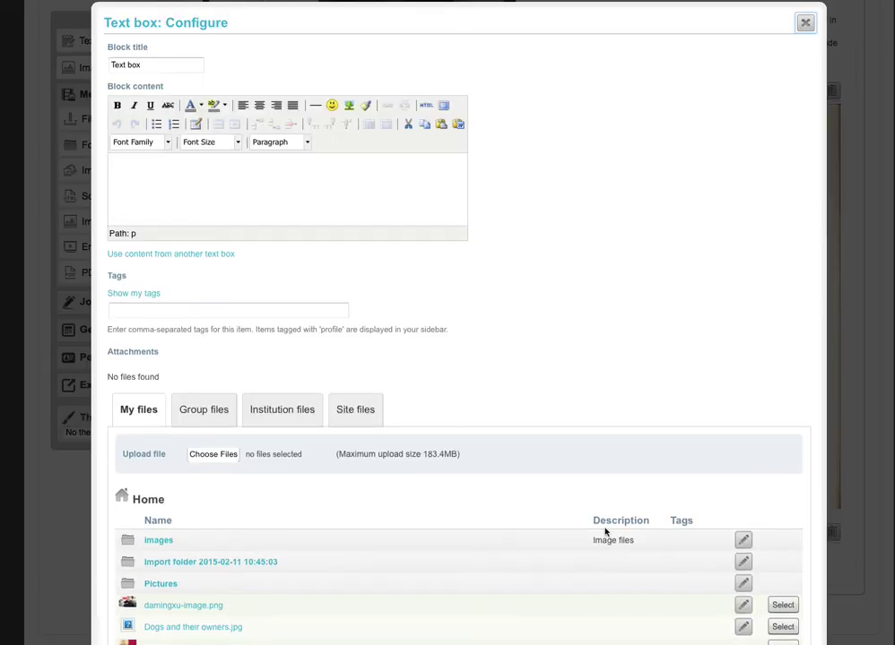
{"action": "left_click", "coordinate": [162, 63]}
{"action": "double_click", "coordinate": [162, 64]}
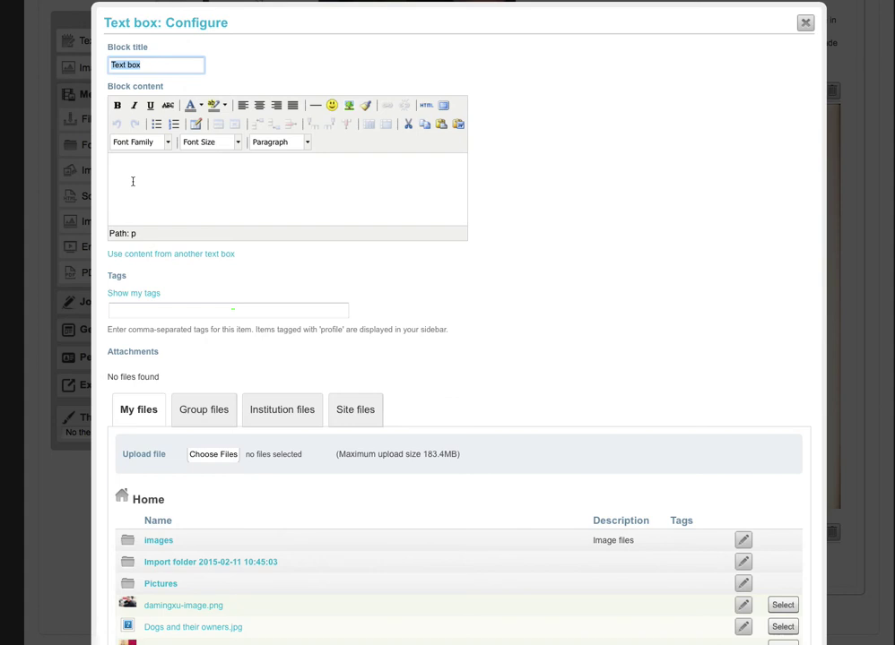
{"action": "type", "text": "Finally"}
{"action": "left_click", "coordinate": [136, 175]}
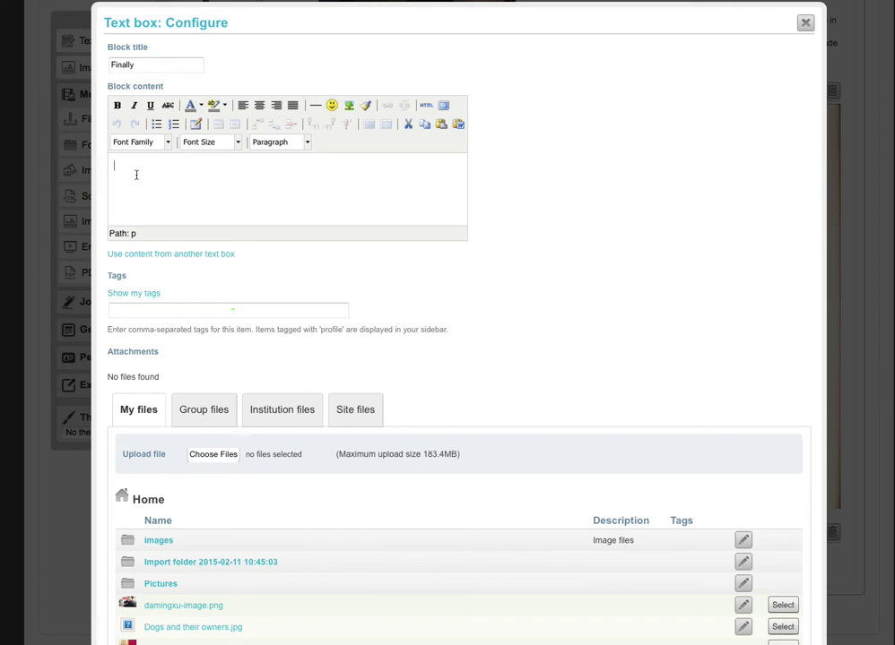
{"action": "type", "text": "..."}
{"action": "scroll", "coordinate": [197, 347], "scroll_direction": "down", "scroll_amount": 5}
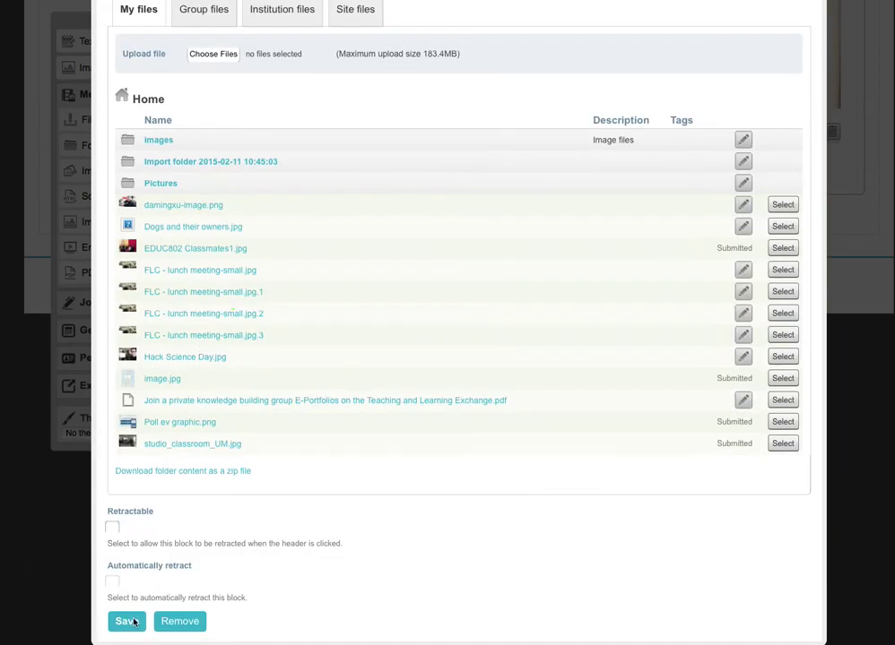
{"action": "left_click", "coordinate": [132, 622]}
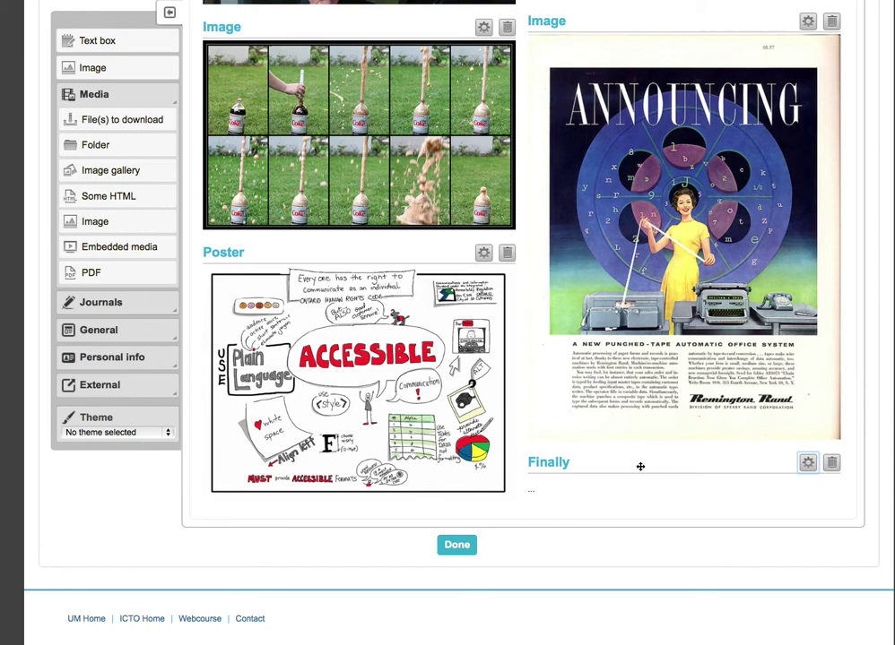
Step: Move the Finally block between the Reflection 1 text and the advert image, and finish editing the page
{"action": "left_click_drag", "start_coordinate": [641, 467], "coordinate": [613, 52]}
{"action": "scroll", "coordinate": [612, 52], "scroll_direction": "up", "scroll_amount": 3}
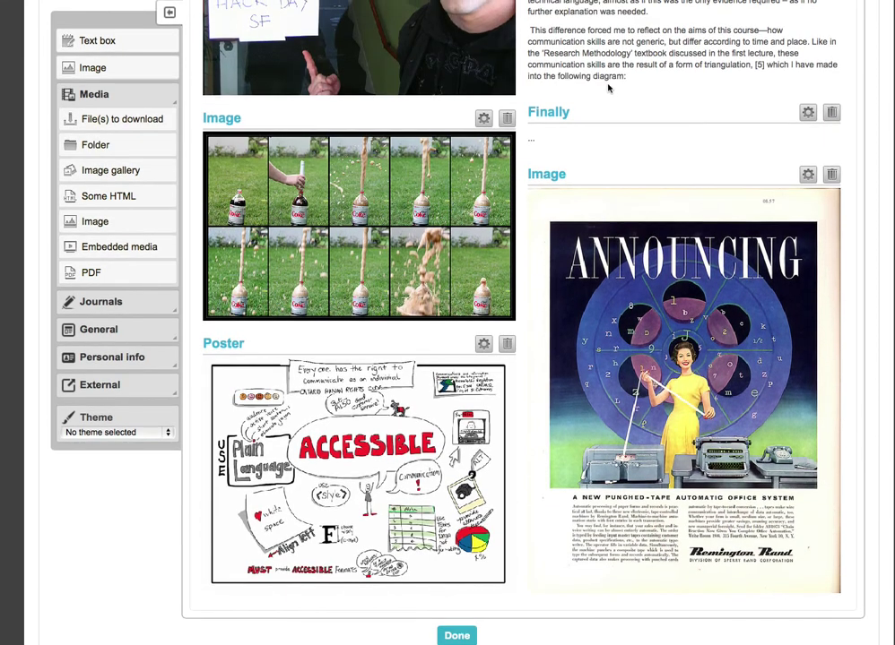
{"action": "scroll", "coordinate": [609, 101], "scroll_direction": "up", "scroll_amount": 6}
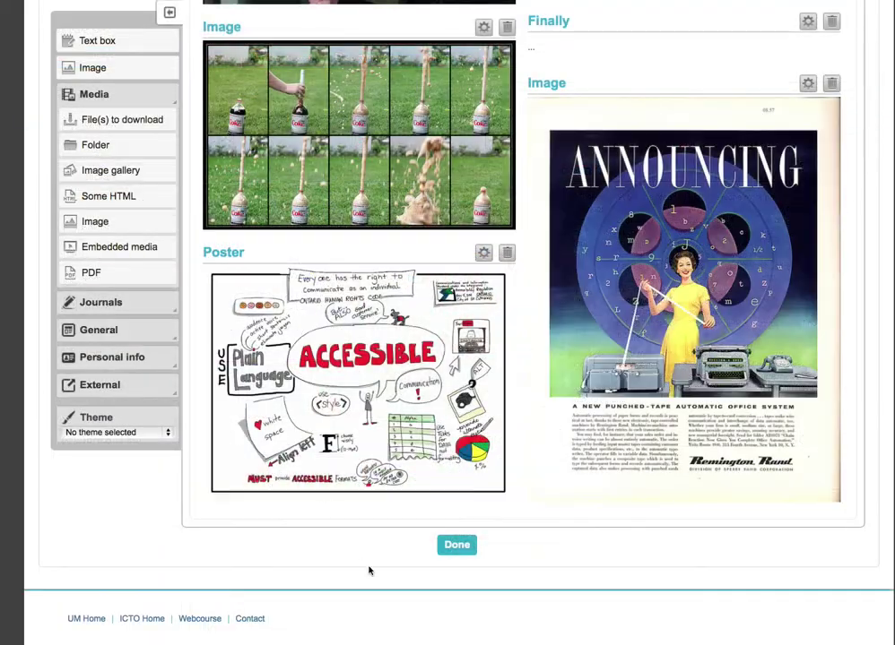
{"action": "left_click", "coordinate": [439, 546]}
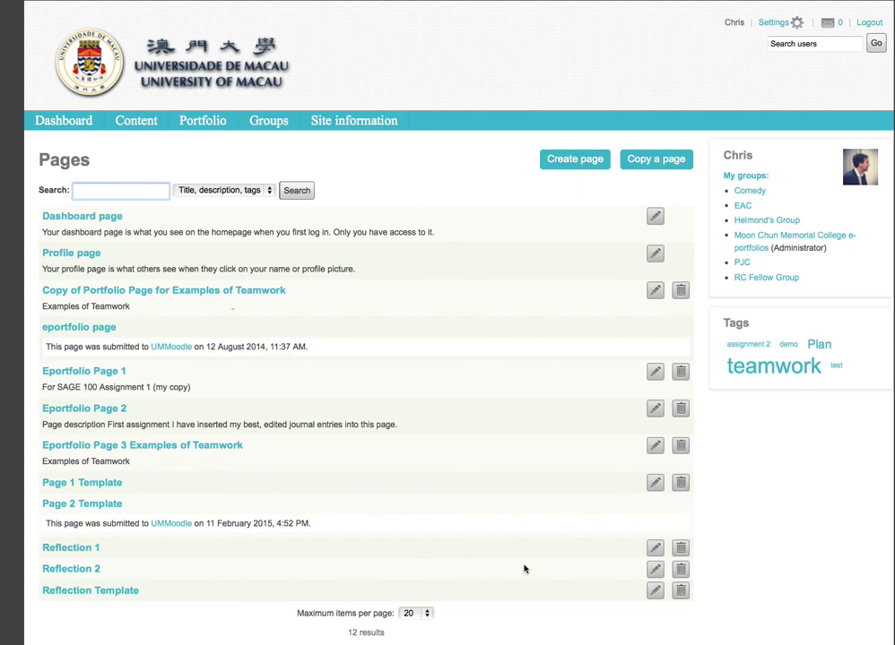
Step: Make a copy of the Reflection 2 page, save it with its suggested title and return to the pages list
{"action": "left_click", "coordinate": [659, 168]}
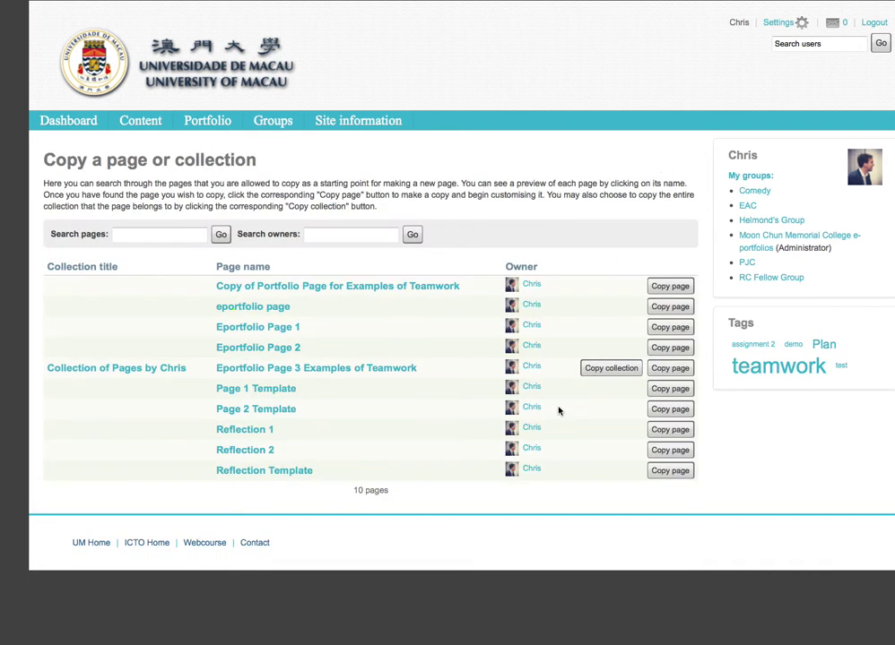
{"action": "left_click", "coordinate": [664, 452]}
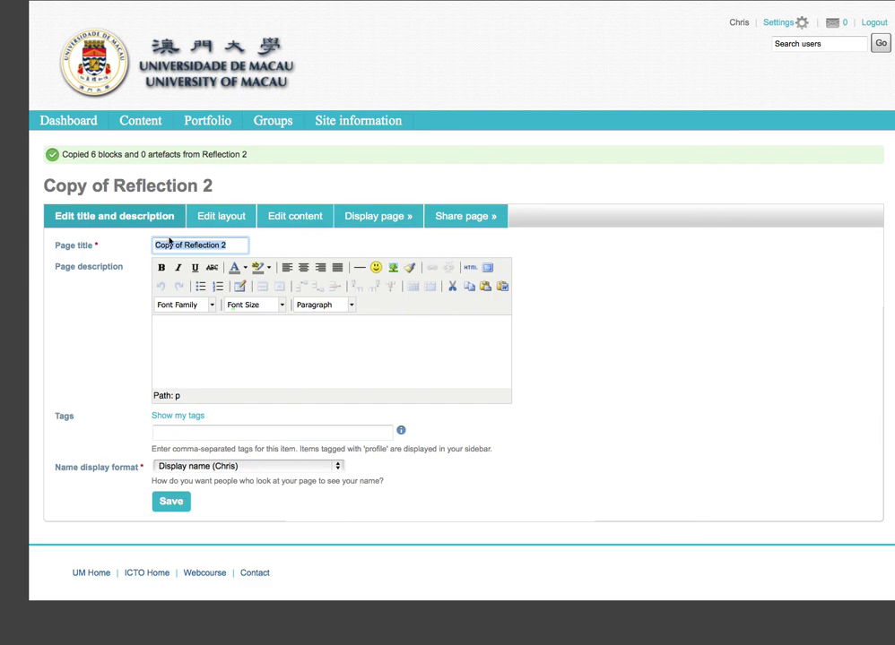
{"action": "left_click", "coordinate": [170, 502]}
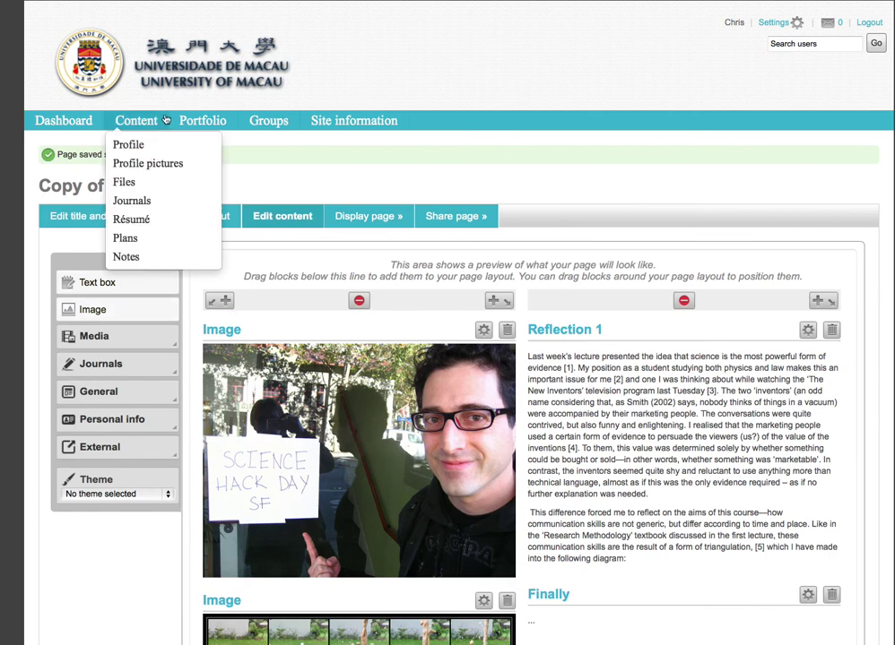
{"action": "mouse_move", "coordinate": [195, 124]}
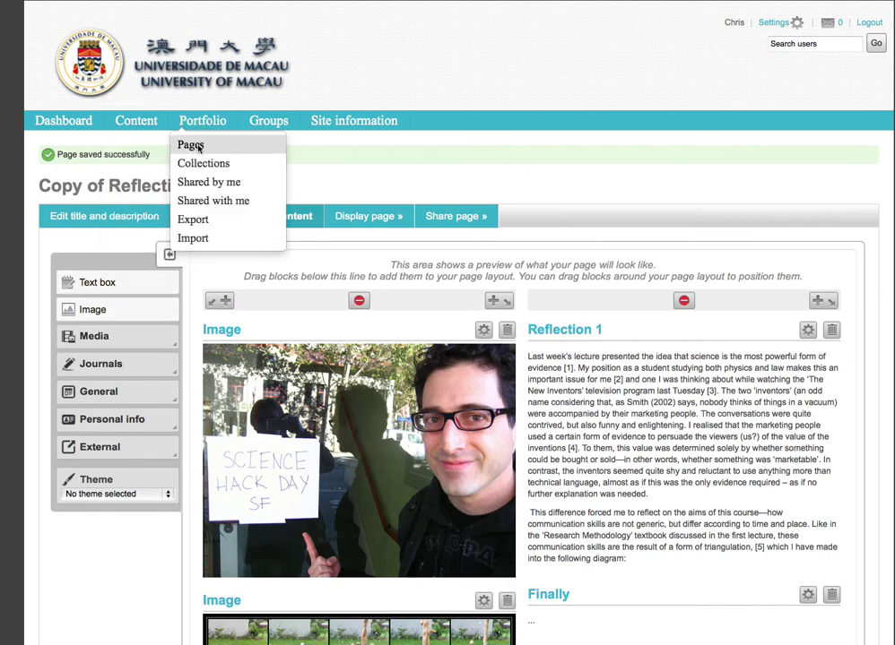
{"action": "left_click", "coordinate": [191, 145]}
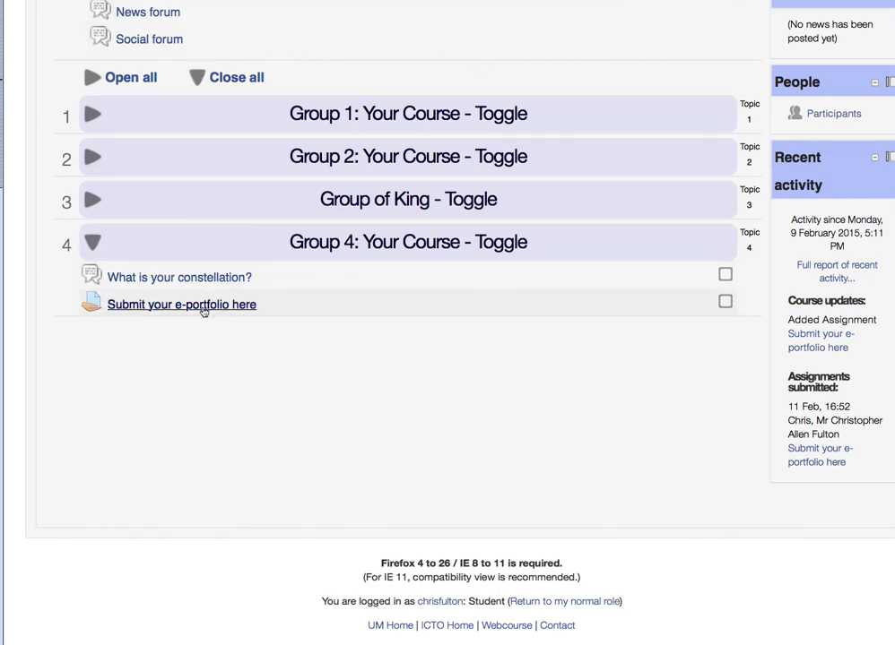
Step: In the Moodle assignment "Submit your e-portfolio here", change the submitted Mahara page to Reflection 2 and save the submission
{"action": "left_click", "coordinate": [202, 308]}
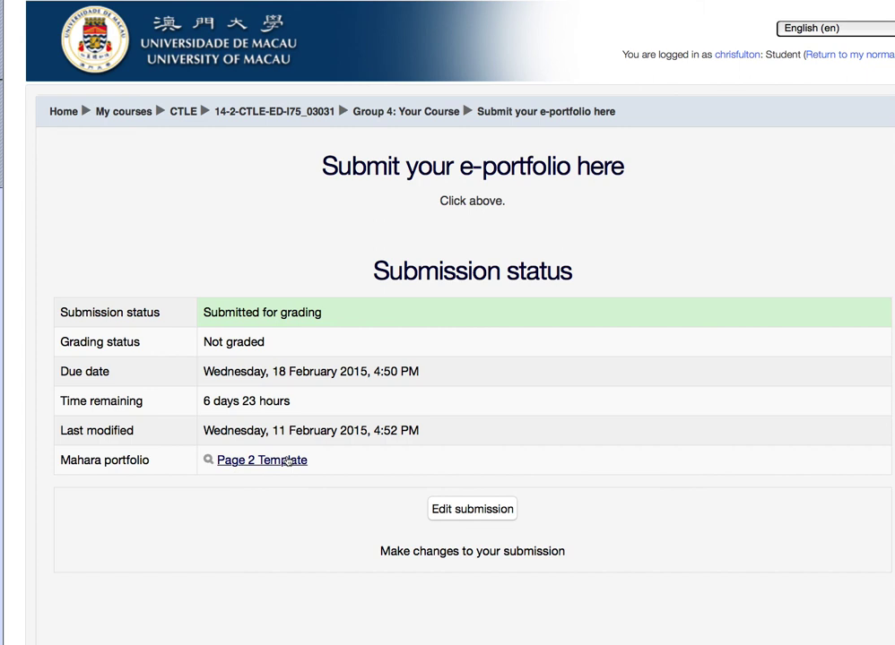
{"action": "left_click", "coordinate": [456, 509]}
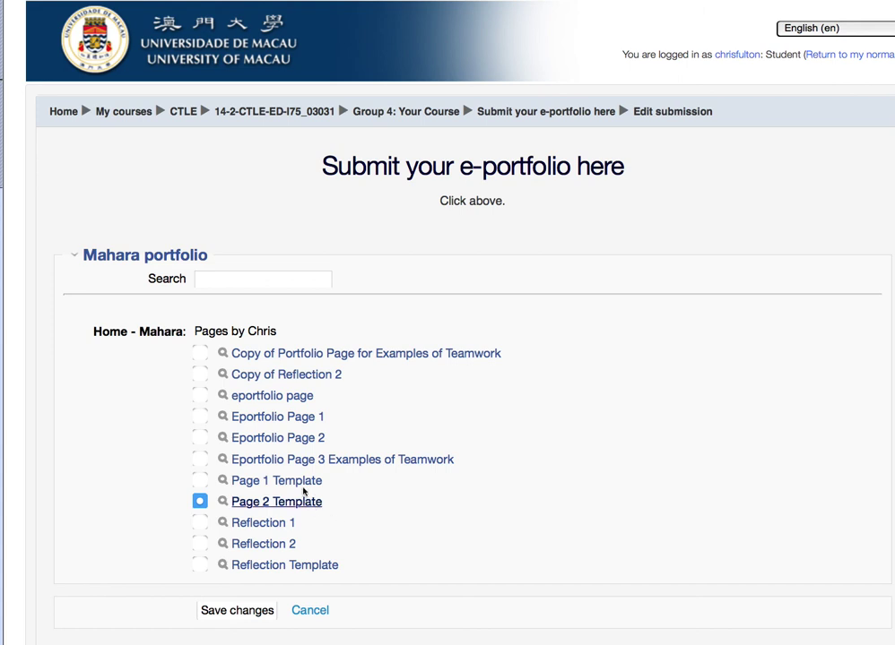
{"action": "left_click", "coordinate": [199, 543]}
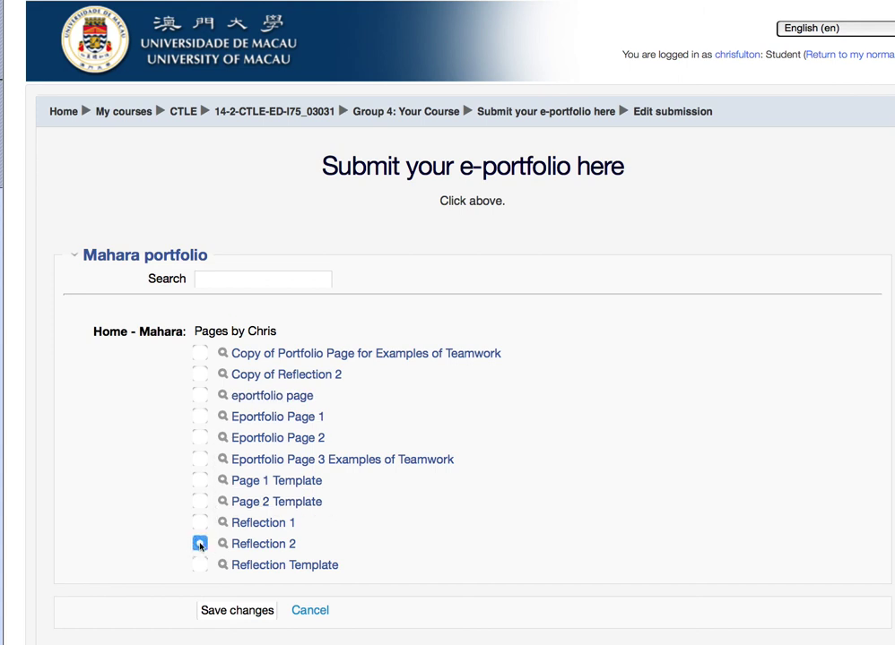
{"action": "left_click", "coordinate": [240, 612]}
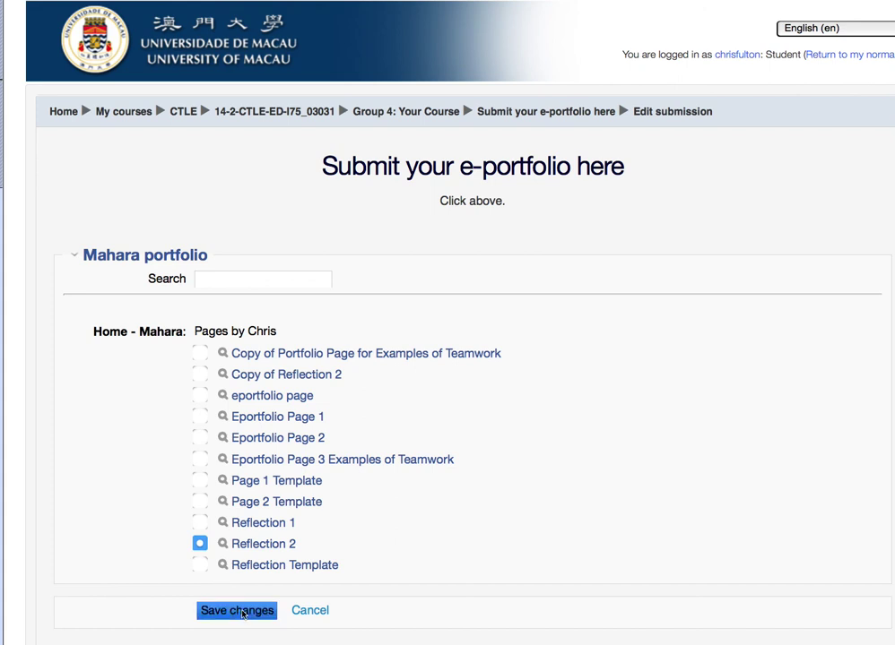